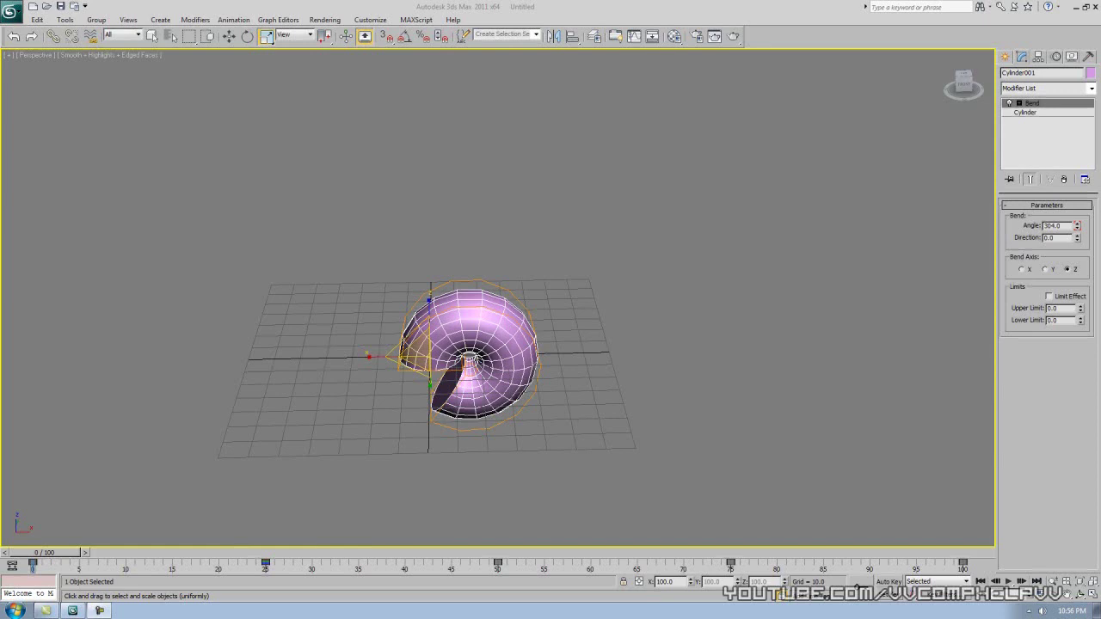
- Reset 3ds Max to a new Untitled scene without saving the bent cylinder
click(11, 12)
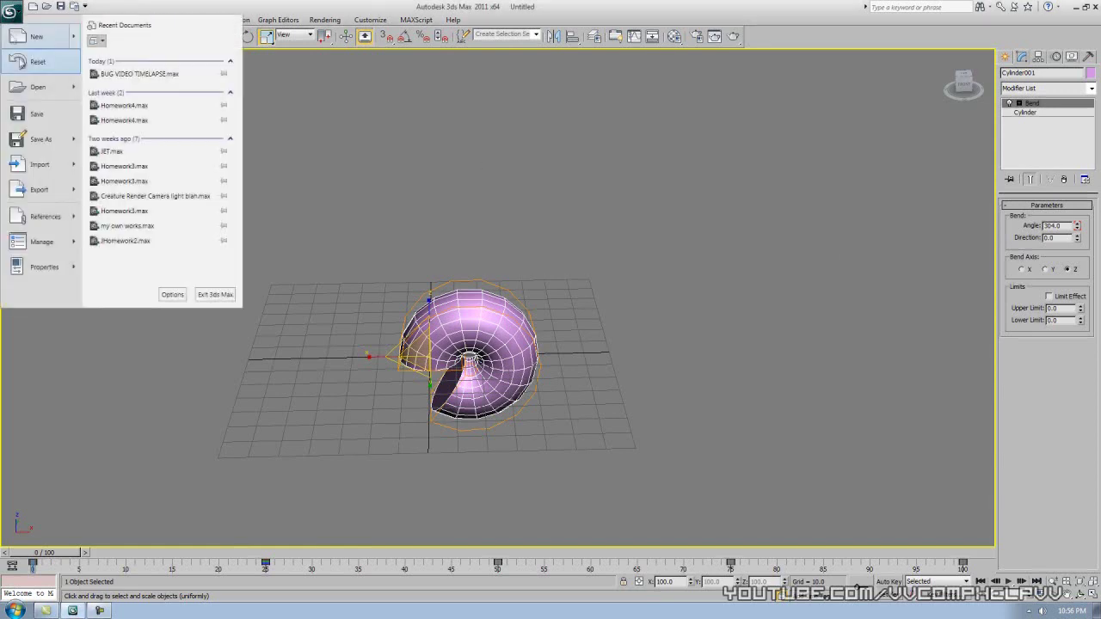
click(31, 62)
click(565, 346)
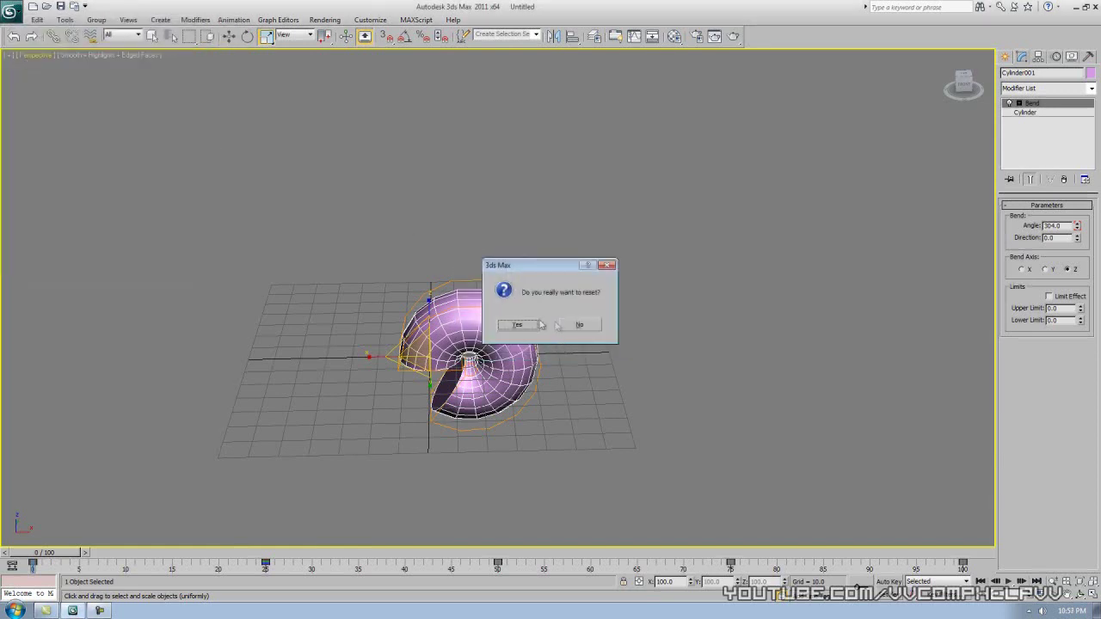
click(514, 326)
- Cycle through the Front, Top, Left and Perspective viewports, leaving Top active
click(596, 227)
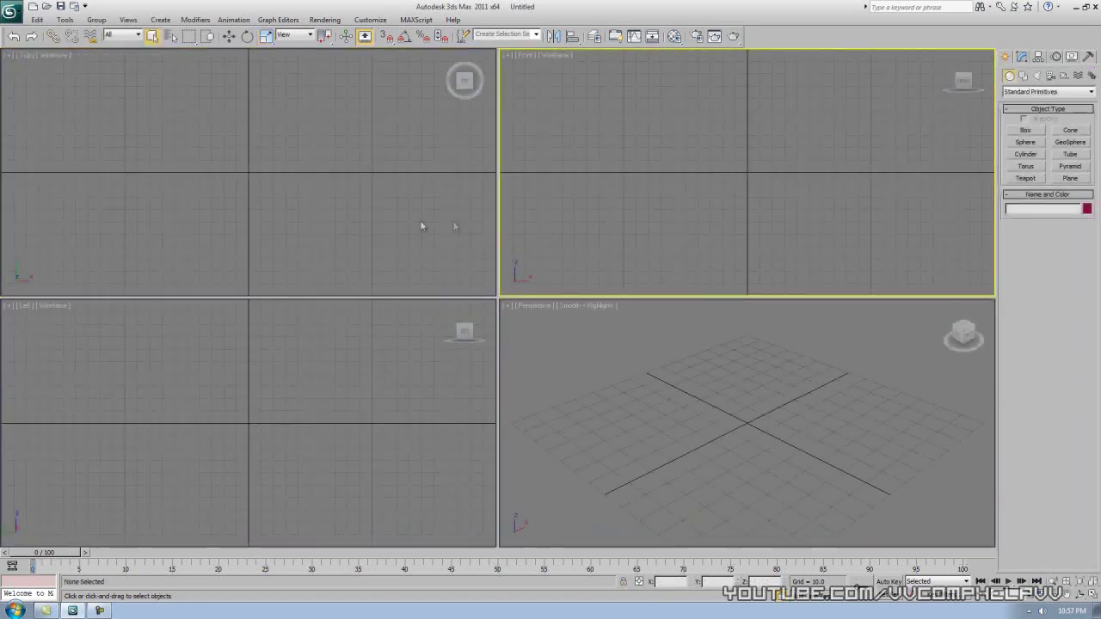
click(420, 220)
click(359, 385)
click(583, 405)
click(614, 234)
click(480, 243)
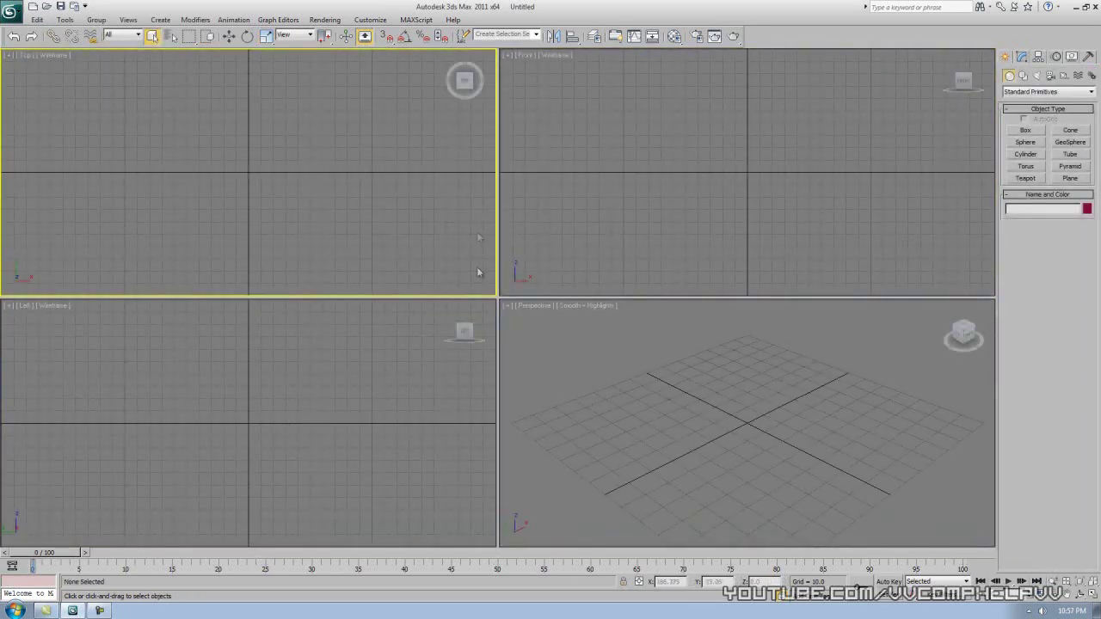
click(469, 361)
click(603, 394)
click(535, 273)
click(486, 240)
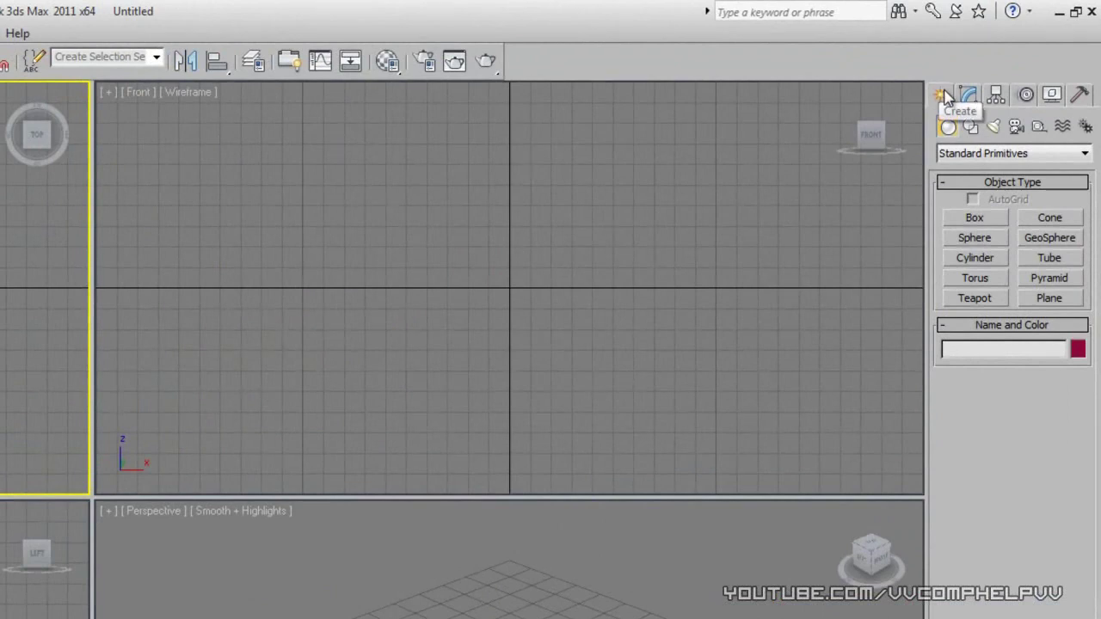
- Draw a circle spline centred on the origin in the Top viewport
click(970, 126)
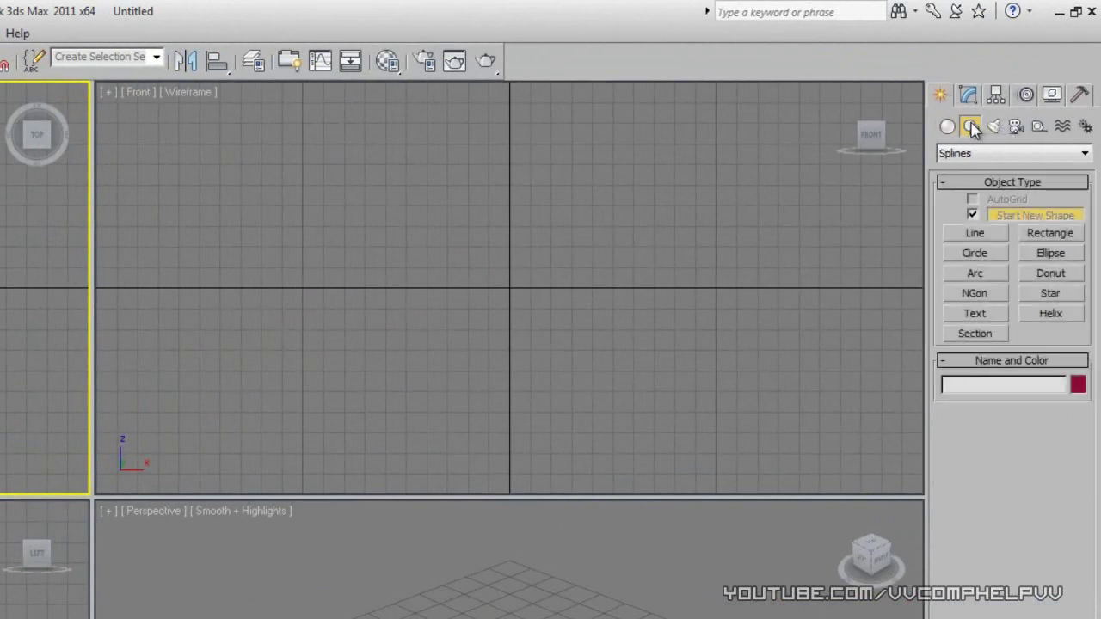
click(997, 255)
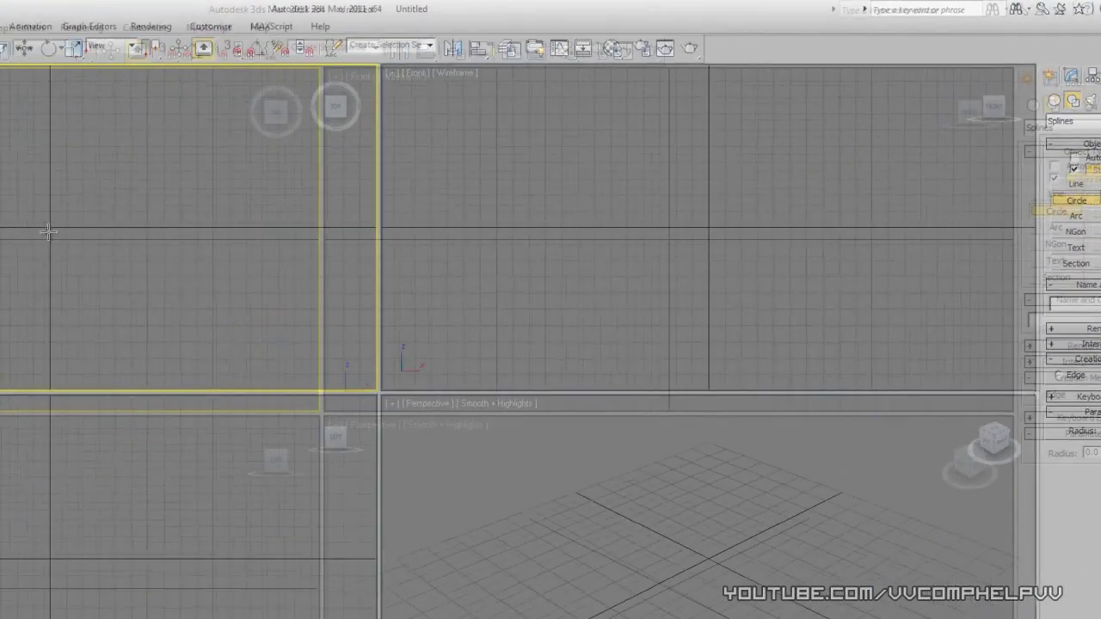
drag(274, 191, 309, 141)
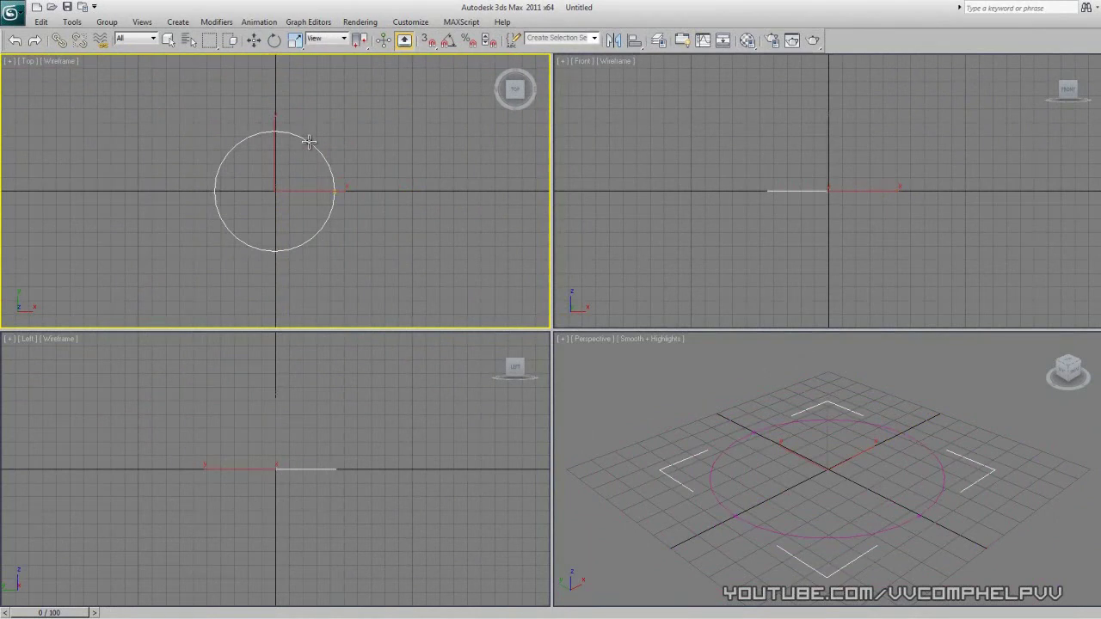
- Orbit the Perspective view around the circle, undo the view change, and reactivate Top
right_click(713, 398)
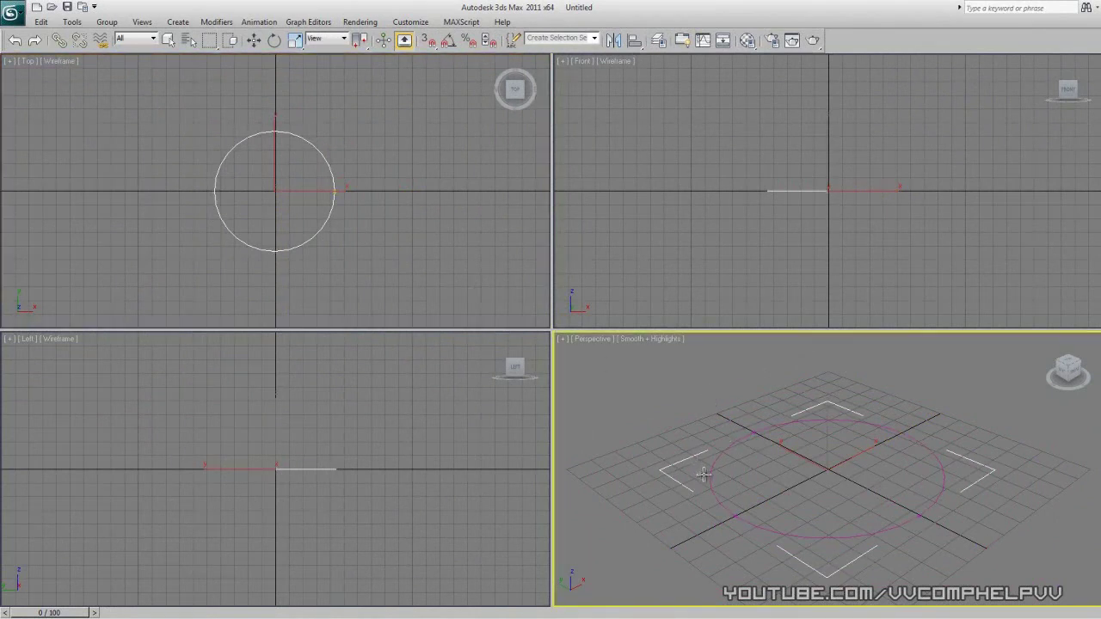
alt+middle_drag(704, 474, 841, 452)
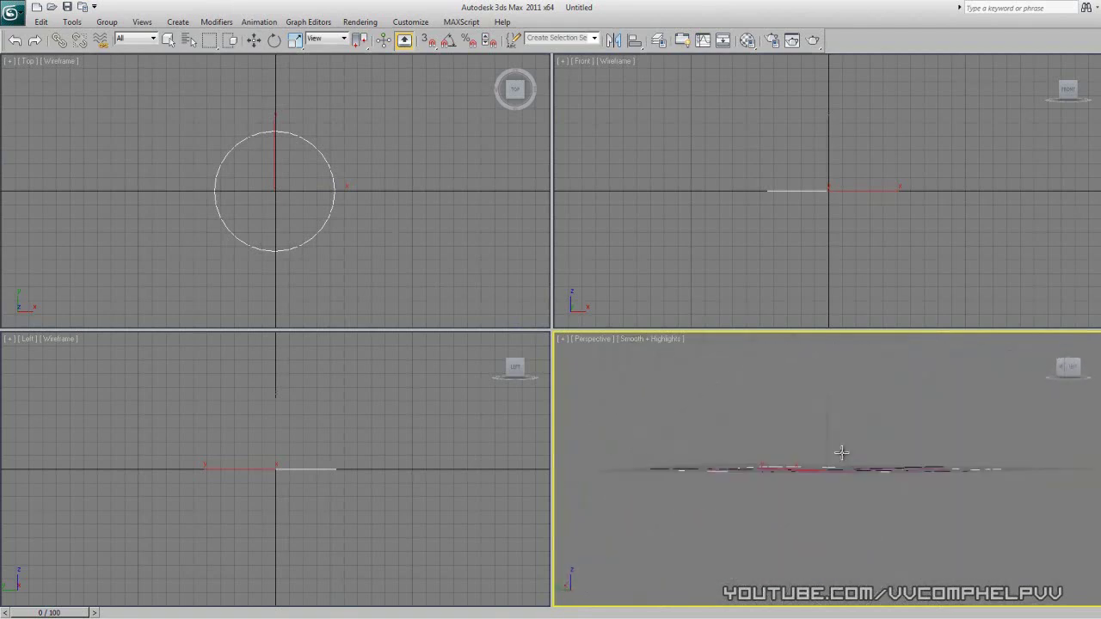
key(shift+z)
right_click(395, 278)
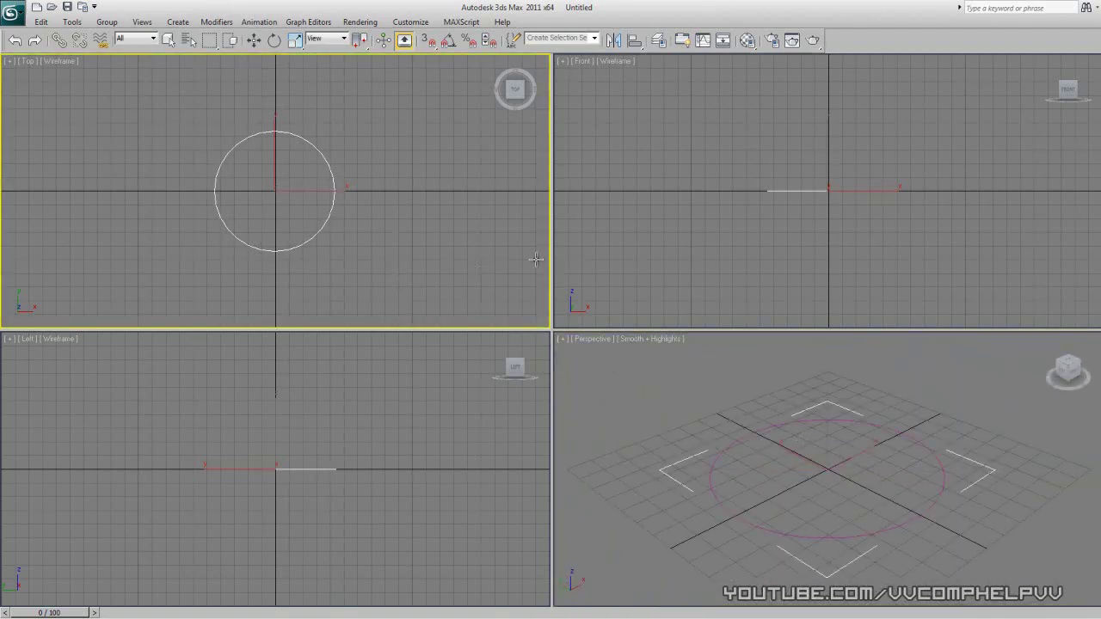
- Start a line at the upper left and place corners across the top and down the right side
click(115, 106)
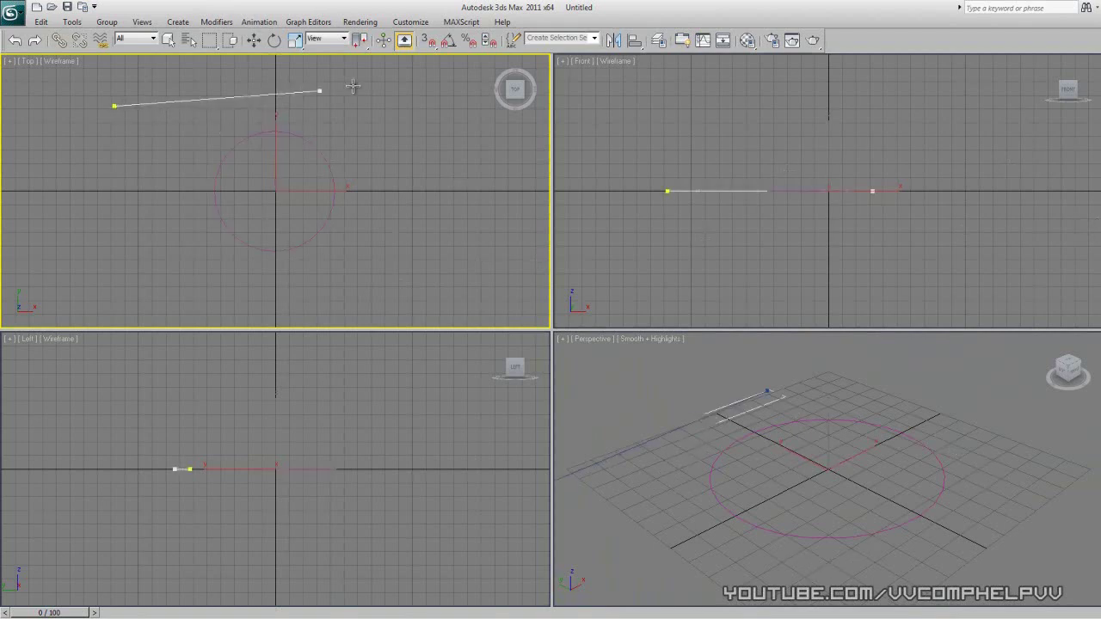
click(400, 84)
click(400, 161)
click(470, 197)
click(449, 251)
click(444, 264)
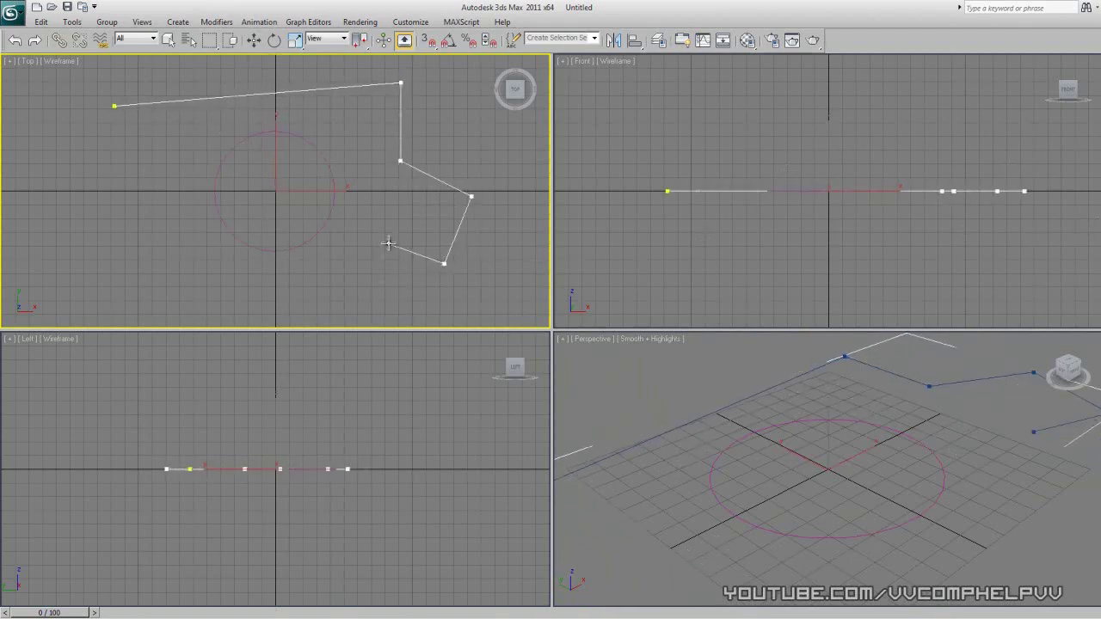
click(389, 244)
click(346, 299)
click(435, 299)
click(425, 313)
- Continue the line along the bottom and left side, then close it onto its first vertex
click(243, 318)
click(227, 272)
click(133, 246)
click(133, 177)
click(65, 126)
click(114, 104)
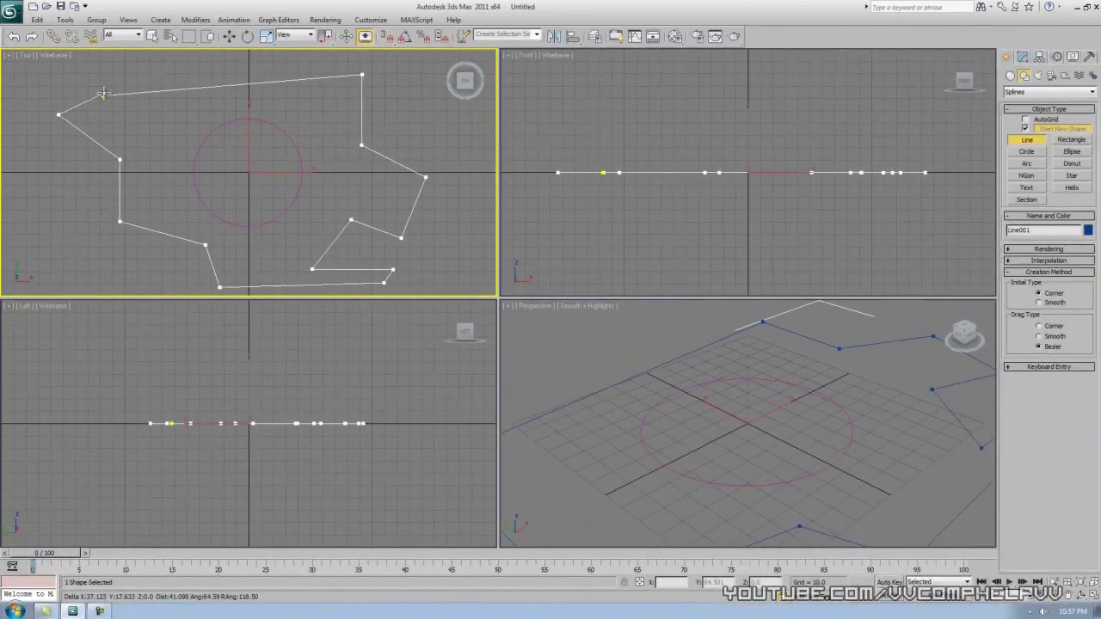
click(113, 116)
click(102, 97)
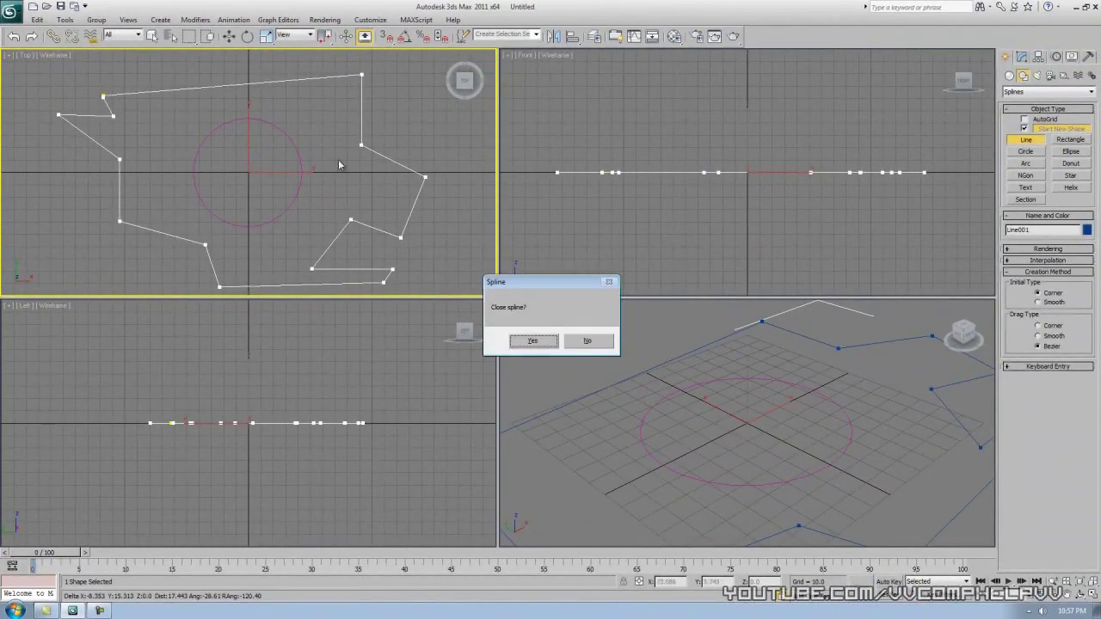
click(542, 342)
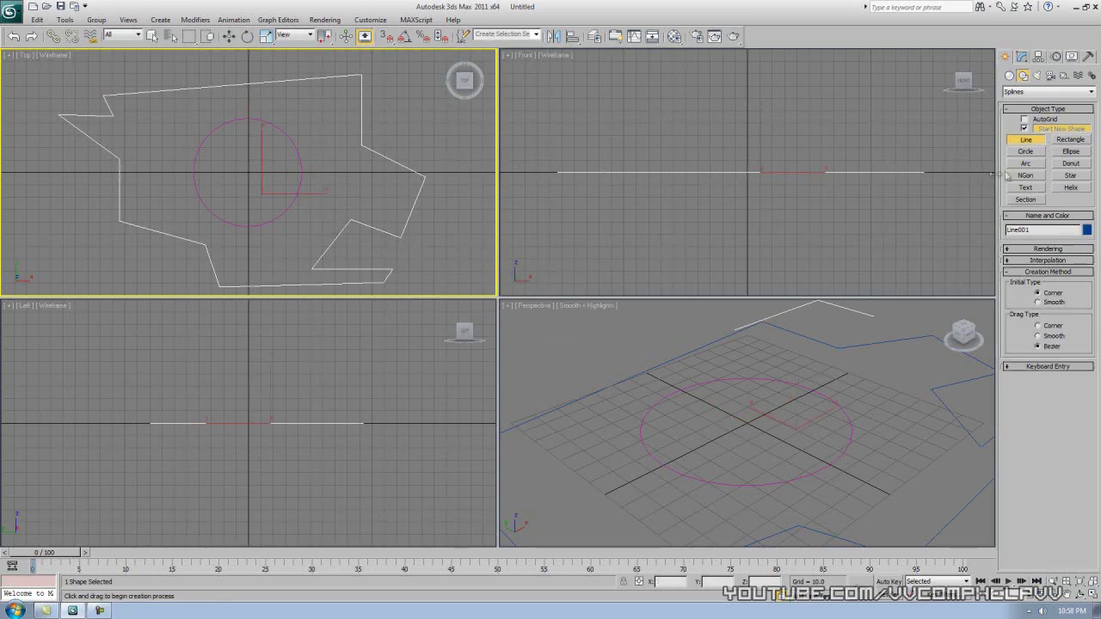
- Draw a rectangle enclosing the circle and an arc across its left side
click(1070, 139)
drag(164, 115, 396, 244)
click(1026, 162)
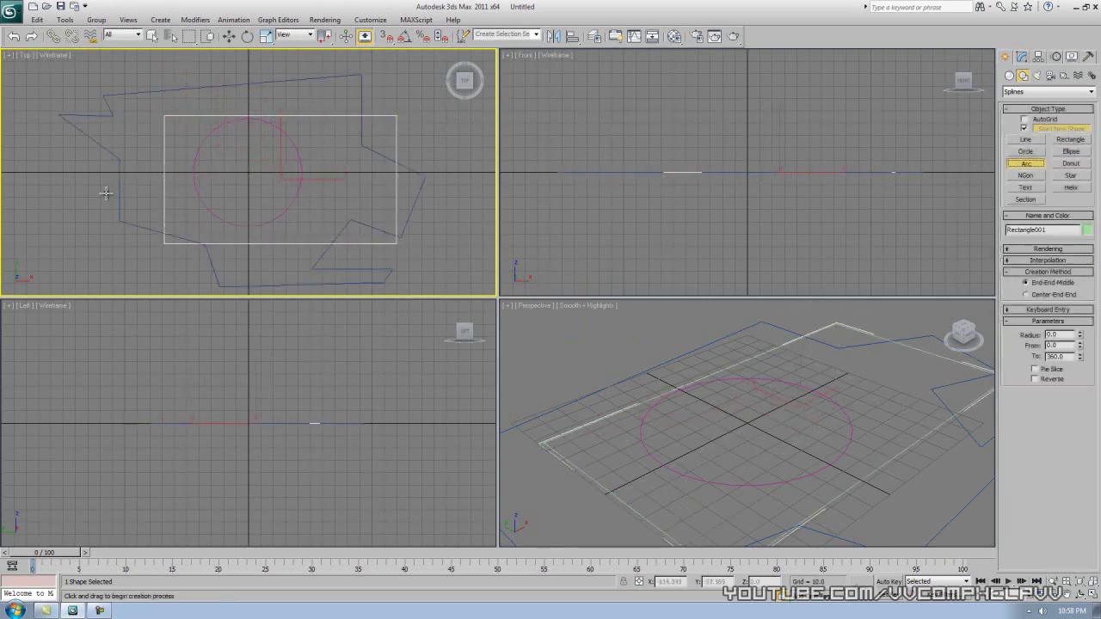
drag(67, 199, 361, 197)
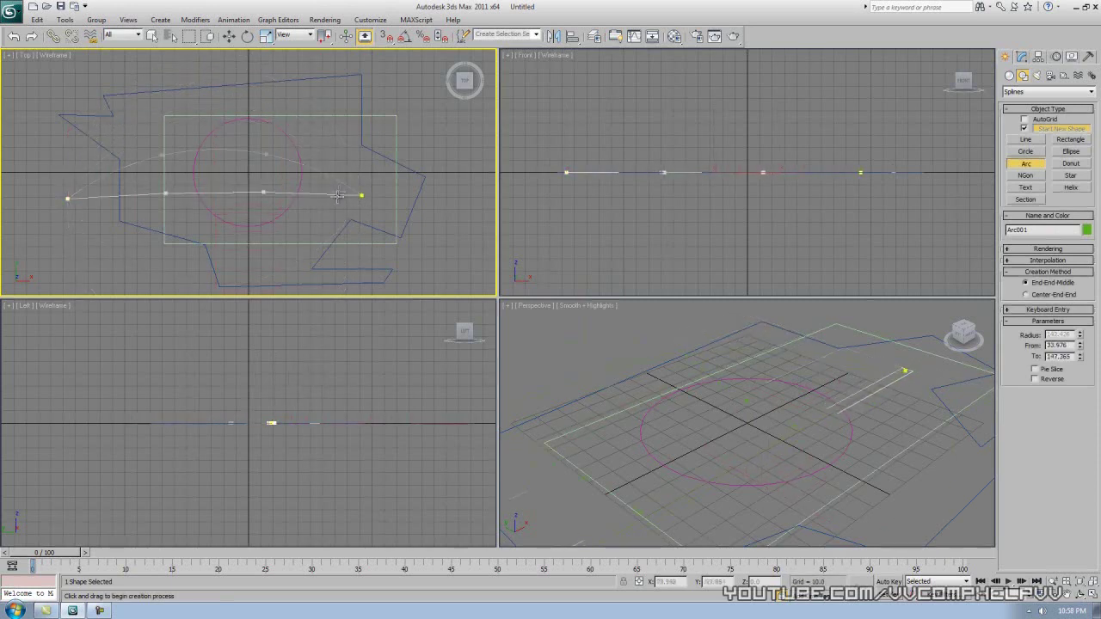
click(142, 91)
- Draw two donut rings, one at the upper left and one right of centre
click(1071, 162)
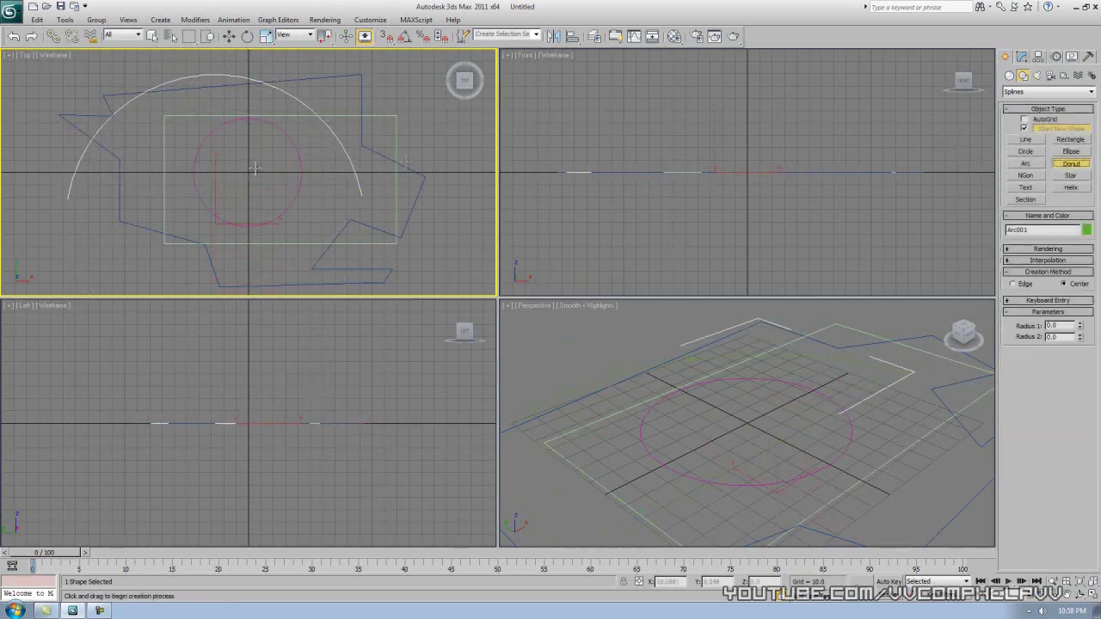
drag(141, 121, 180, 154)
click(168, 143)
drag(298, 182, 348, 136)
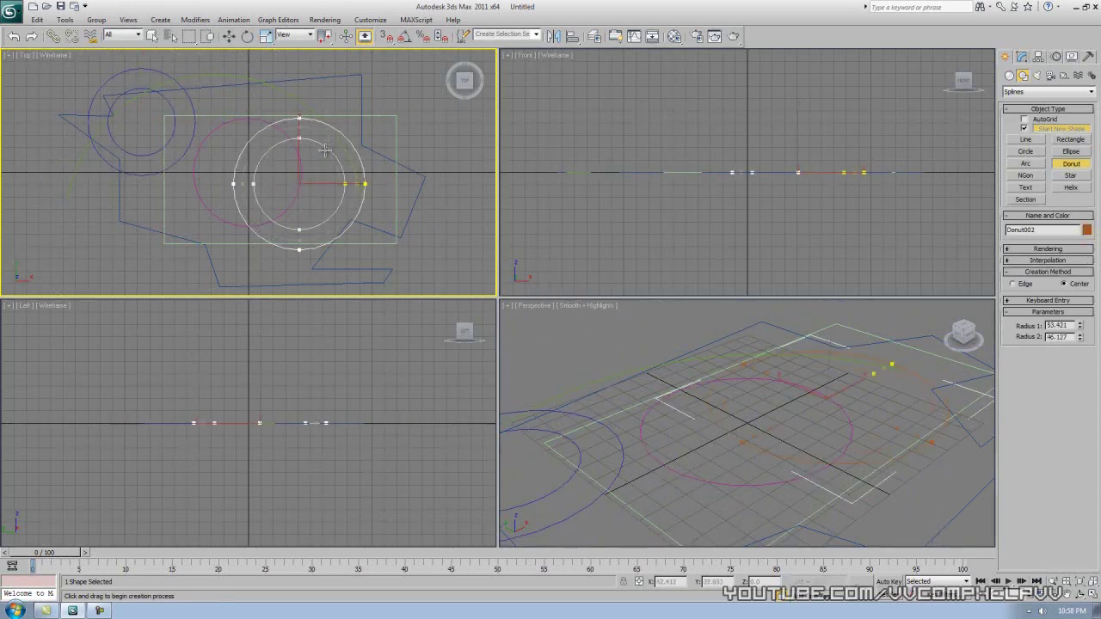
click(320, 163)
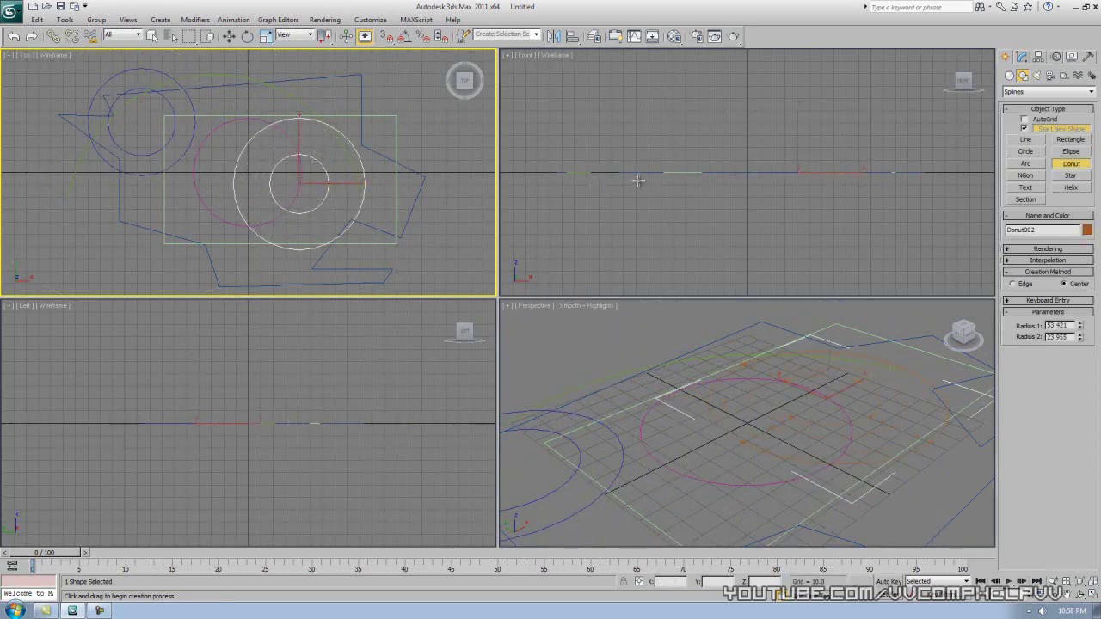
- Box-select all the splines in the Top view and delete them
middle_drag(354, 168, 349, 164)
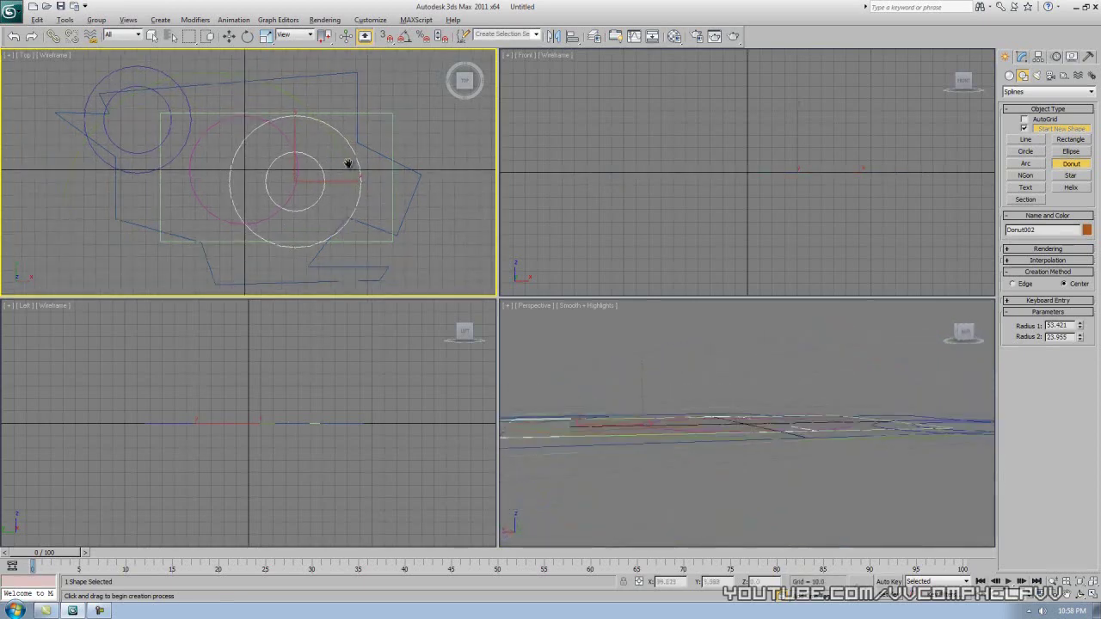
right_click(382, 174)
scroll(388, 176, down, 5)
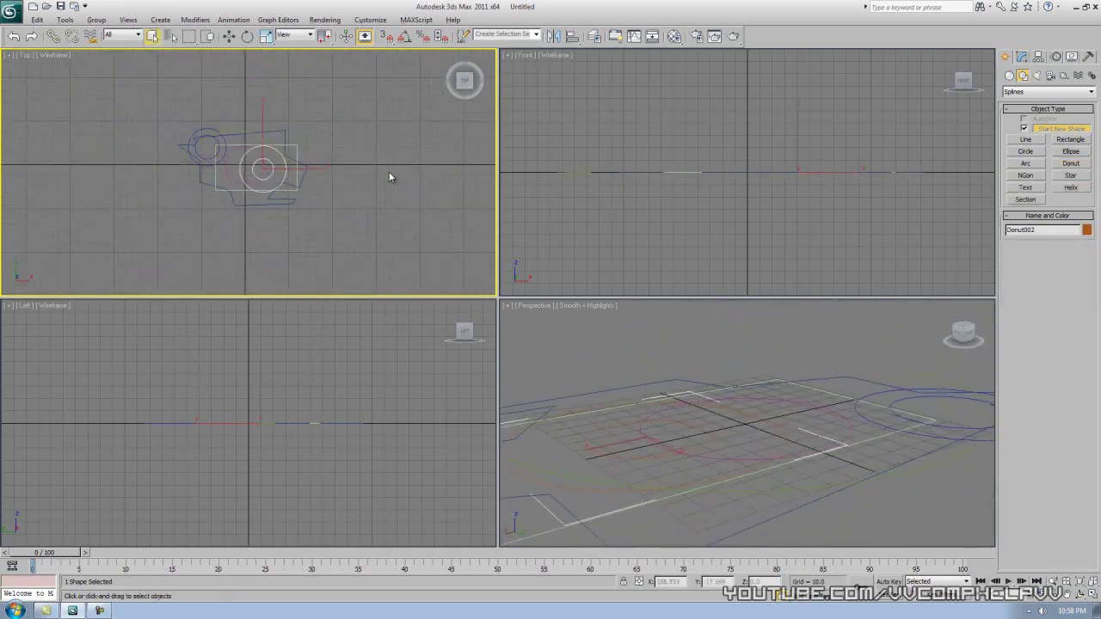
drag(375, 225, 160, 116)
key(Delete)
- Zoom extents, then draw Circle001 with radius 55.485 from the grid centre
key(ctrl+shift+z)
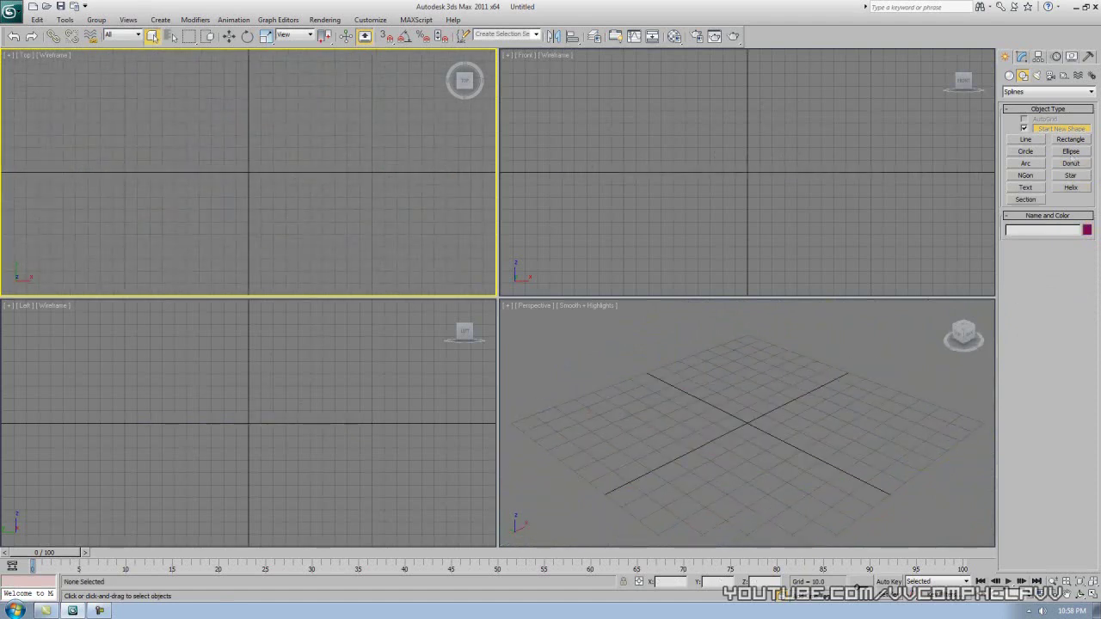
click(1036, 153)
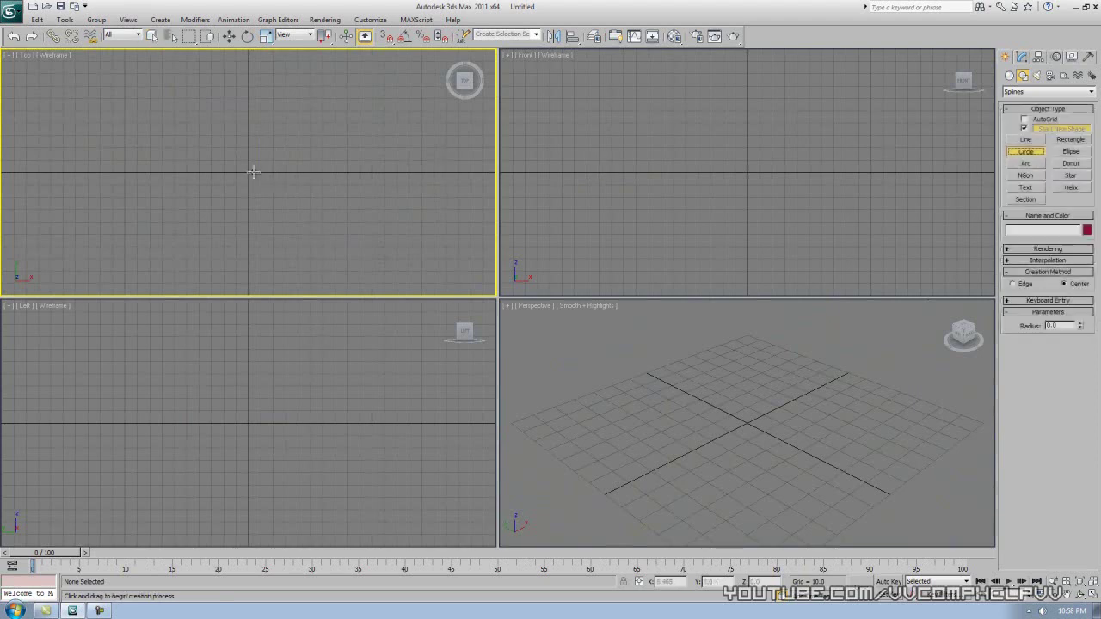
drag(248, 173, 288, 111)
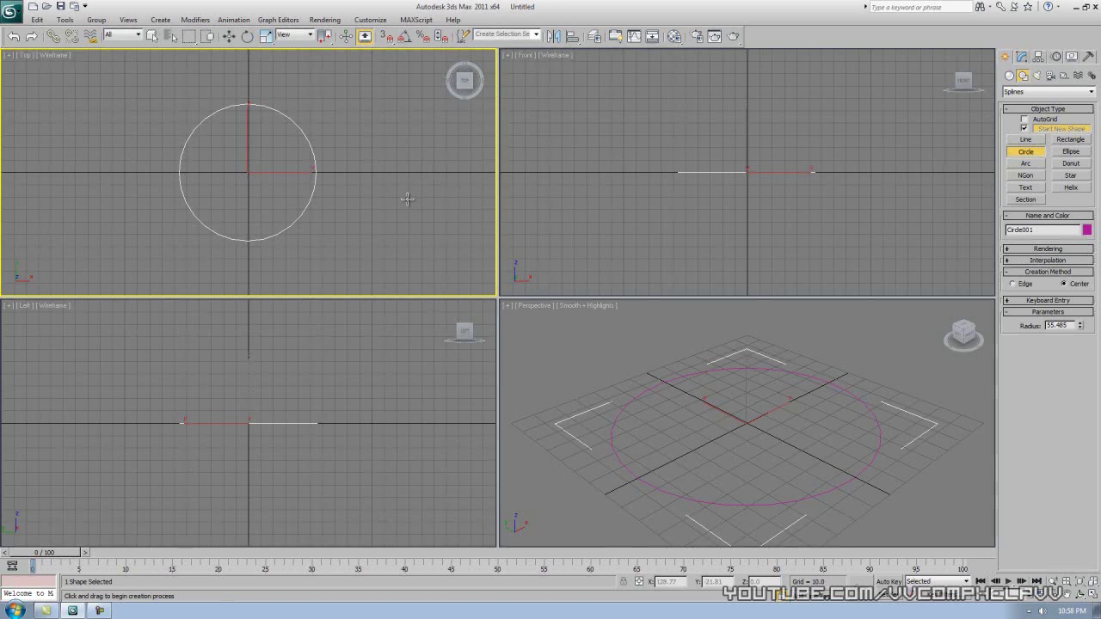
right_click(653, 394)
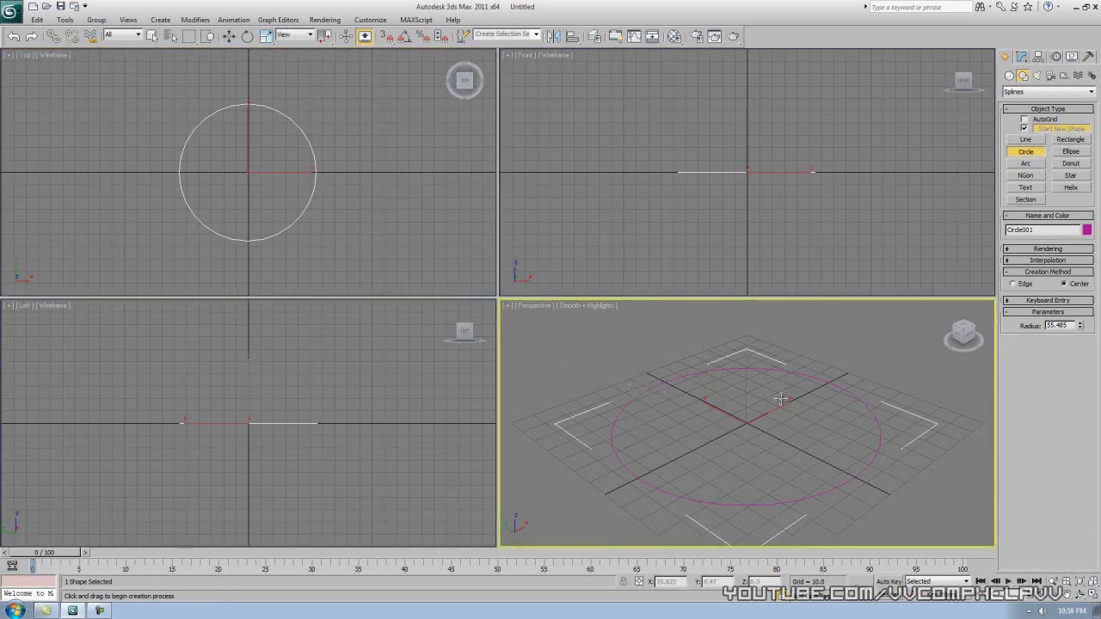
- Add an Extrude modifier to Circle001 and raise its Amount to 41.0
alt+middle_drag(779, 398, 775, 437)
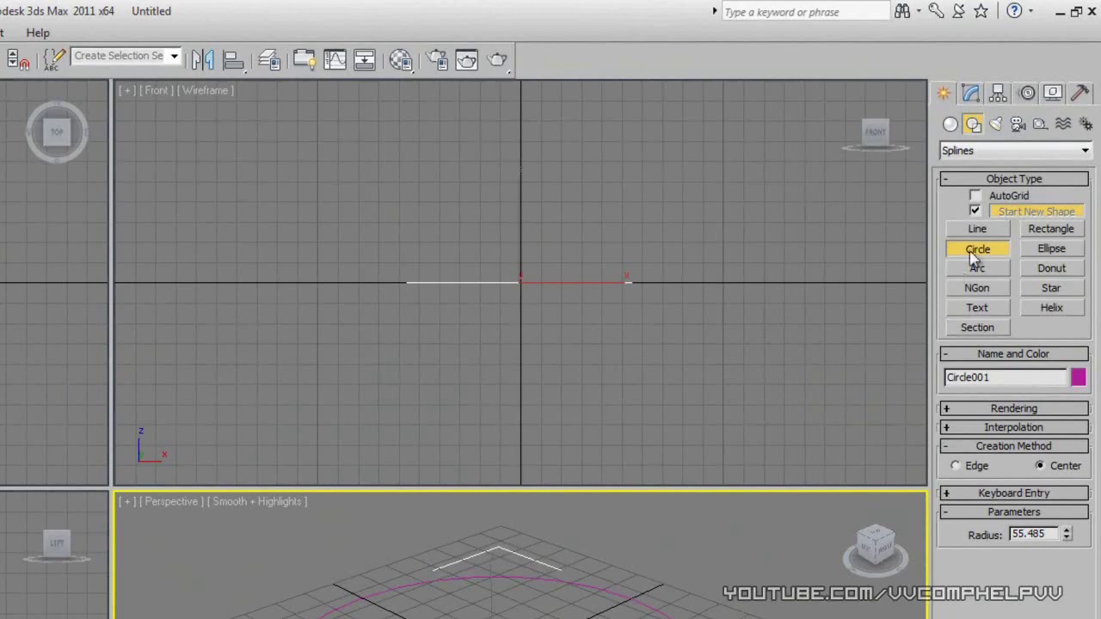
right_click(714, 597)
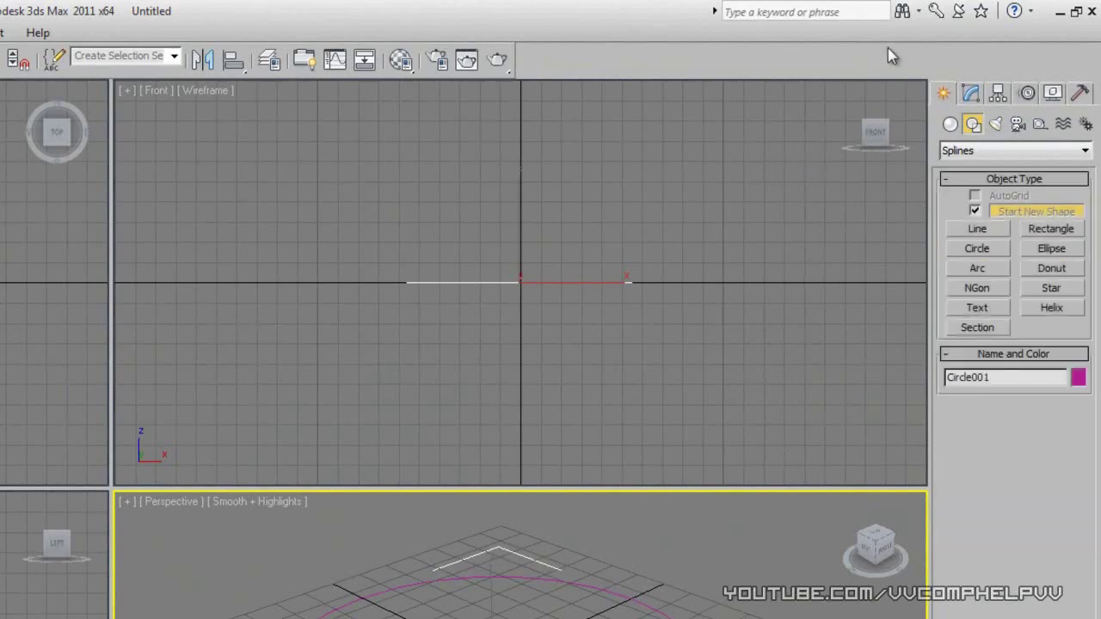
click(970, 92)
click(1085, 147)
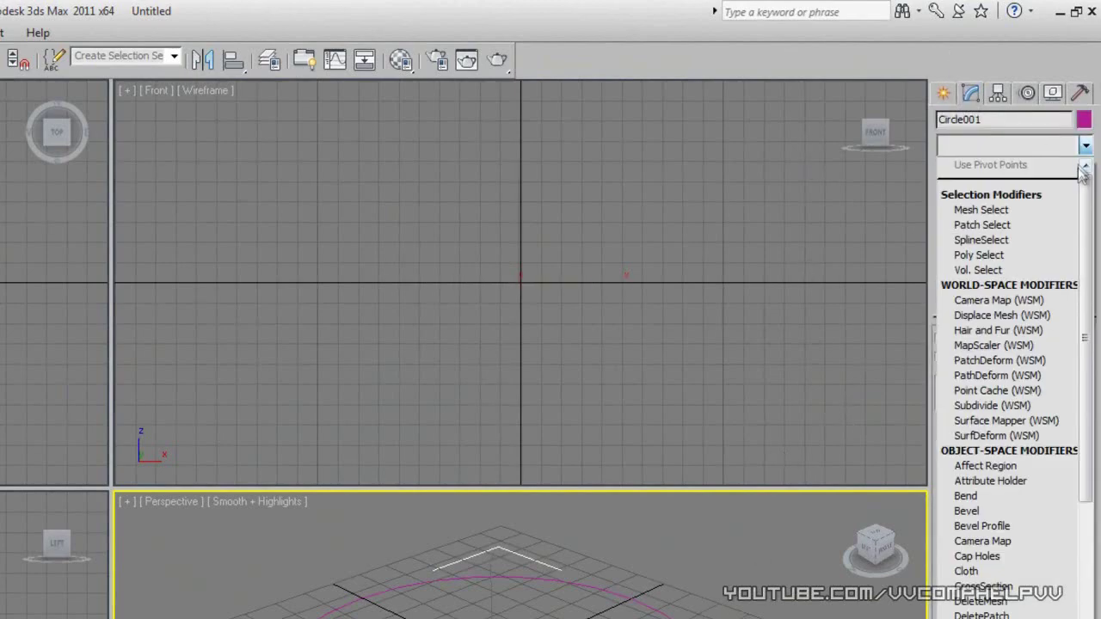
scroll(1075, 258, down, 5)
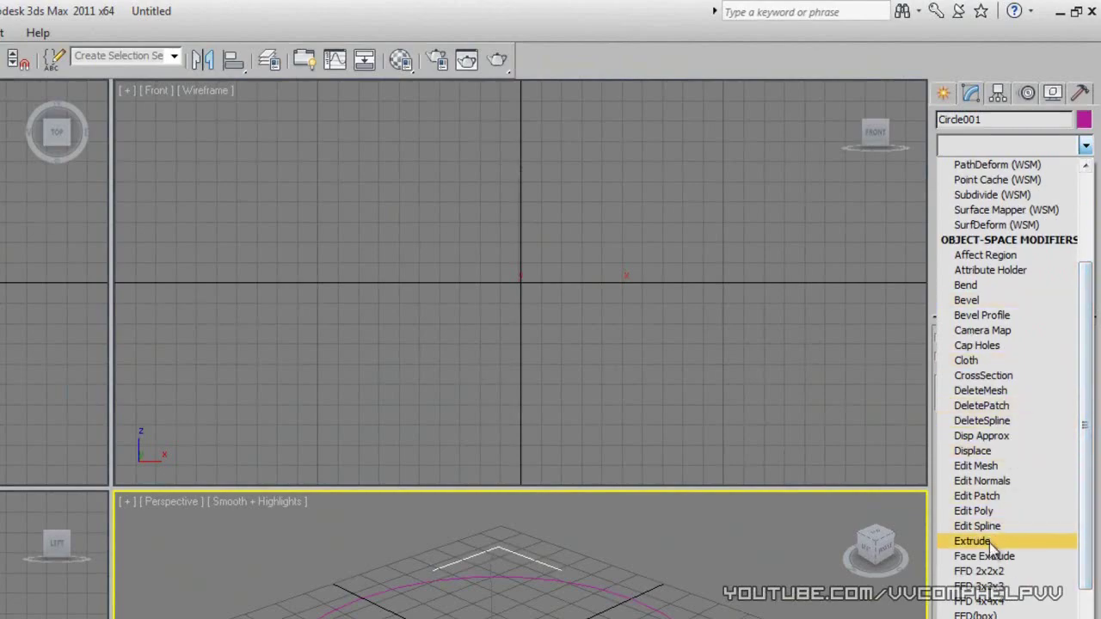
click(989, 542)
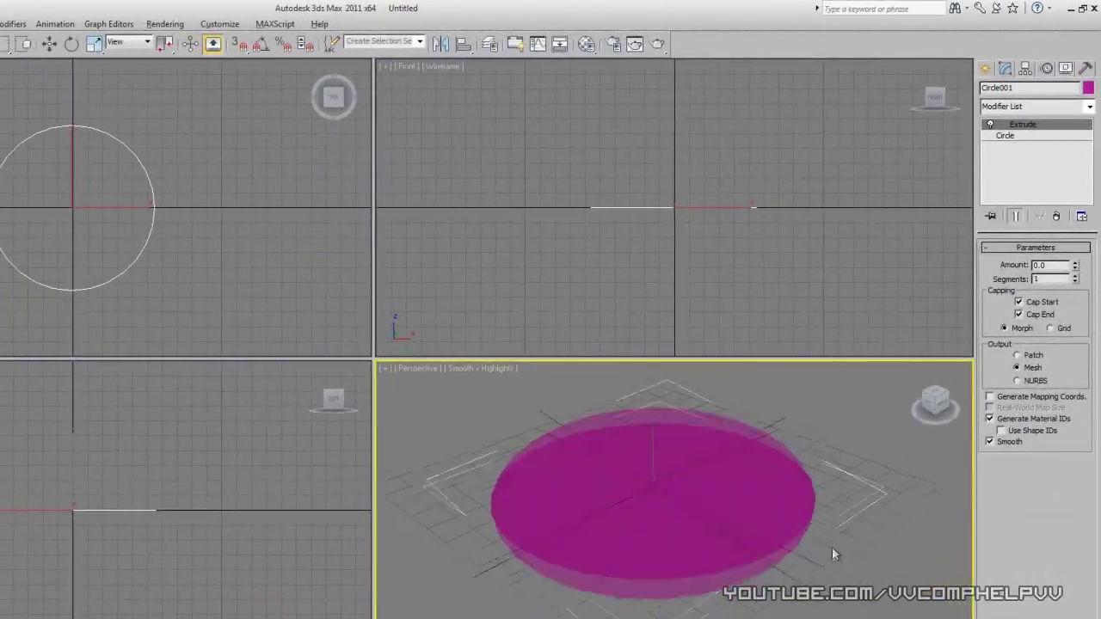
alt+middle_drag(832, 546, 831, 513)
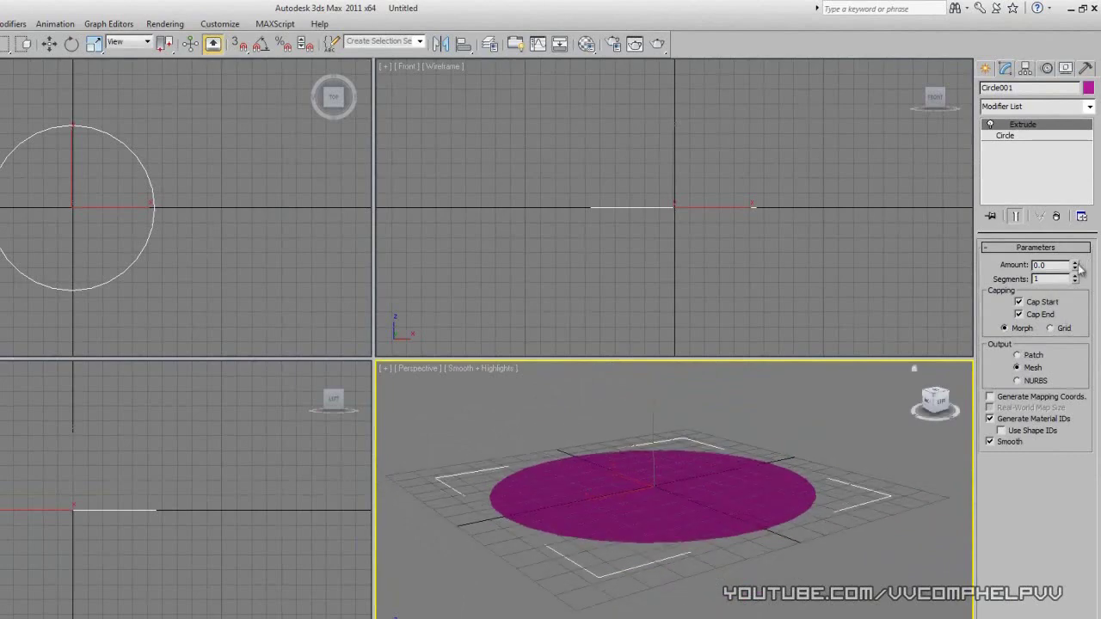
mouse_move(1075, 269)
mouse_down()
mouse_move(1081, 199)
mouse_move(1075, 249)
mouse_up()
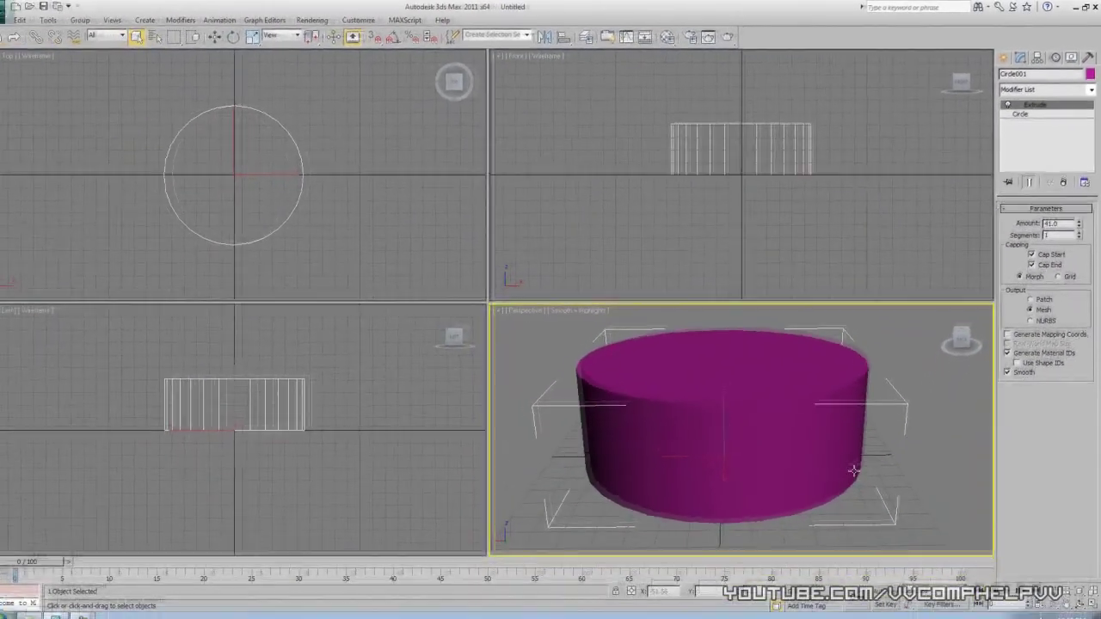
- Maximize the Perspective view and orbit to inspect the cylinder from above and the side
alt+middle_drag(811, 618, 755, 378)
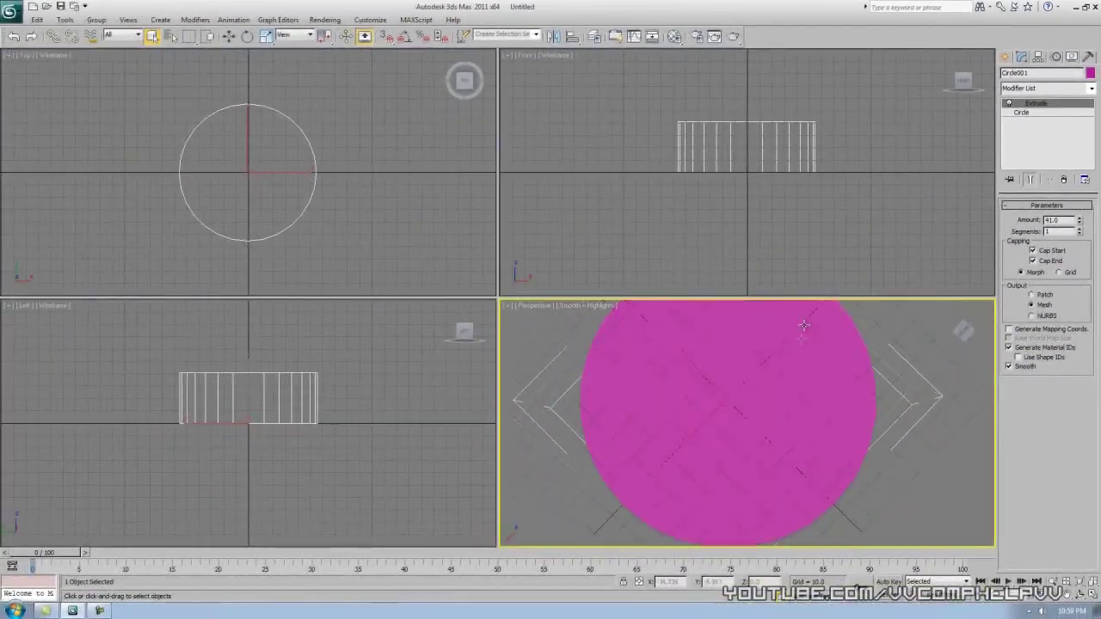
alt+middle_drag(804, 325, 691, 362)
key(alt+w)
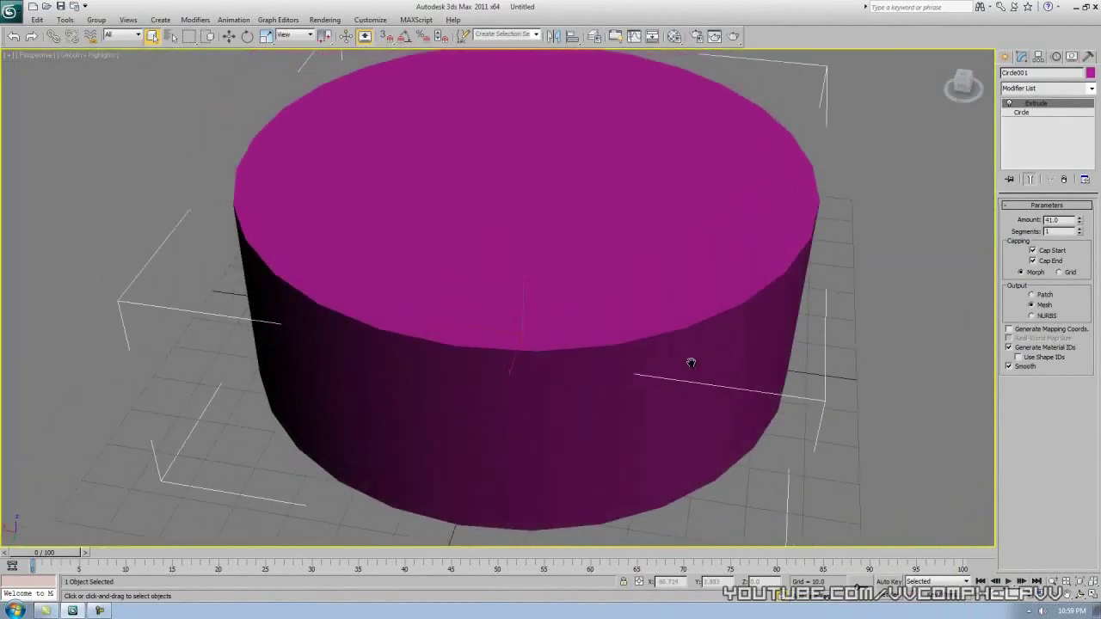
scroll(671, 365, down, 5)
alt+middle_drag(604, 290, 614, 367)
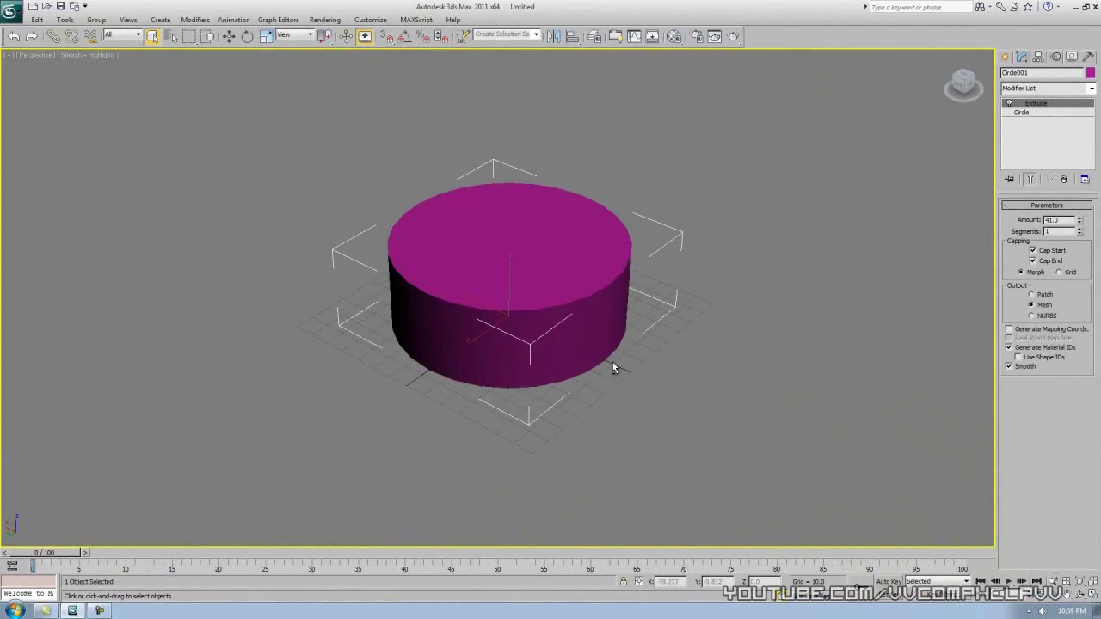
mouse_move(550, 329)
alt+middle_down()
mouse_move(550, 218)
mouse_move(555, 344)
alt+middle_up()
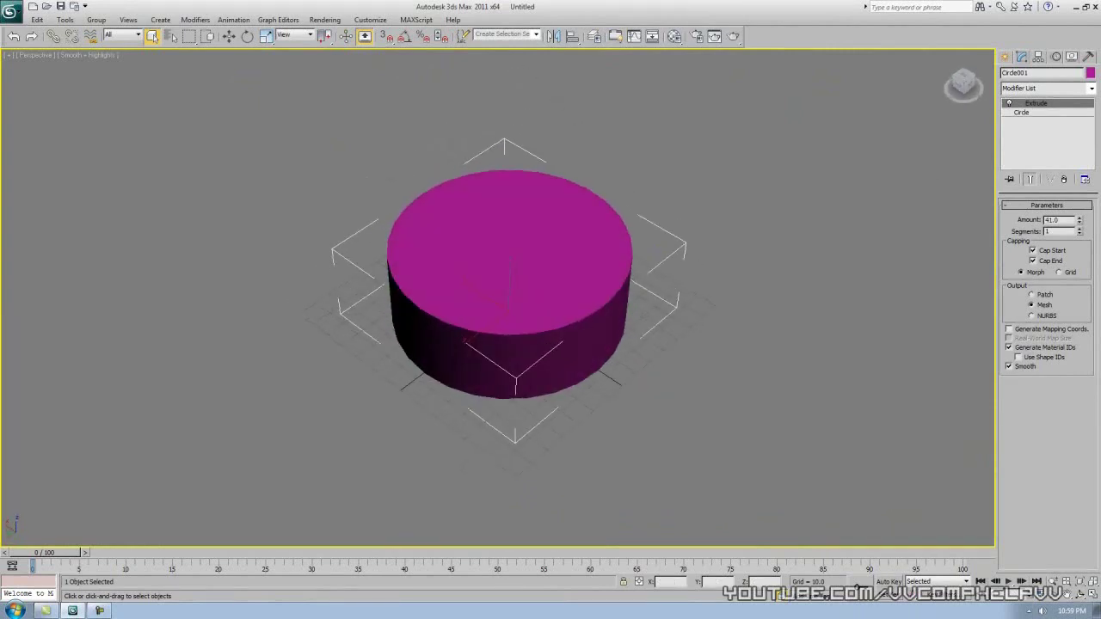
- Delete the Extrude modifier from Circle001's stack, leaving the flat 55.485-radius circle
click(1049, 112)
click(1050, 104)
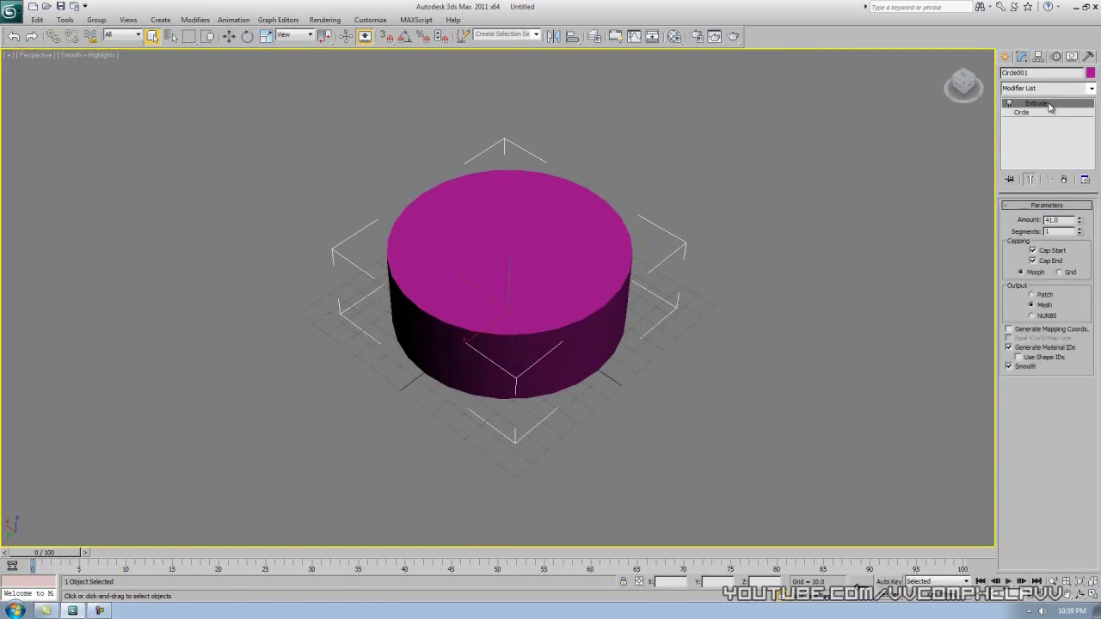
click(1064, 179)
alt+middle_drag(850, 328, 683, 341)
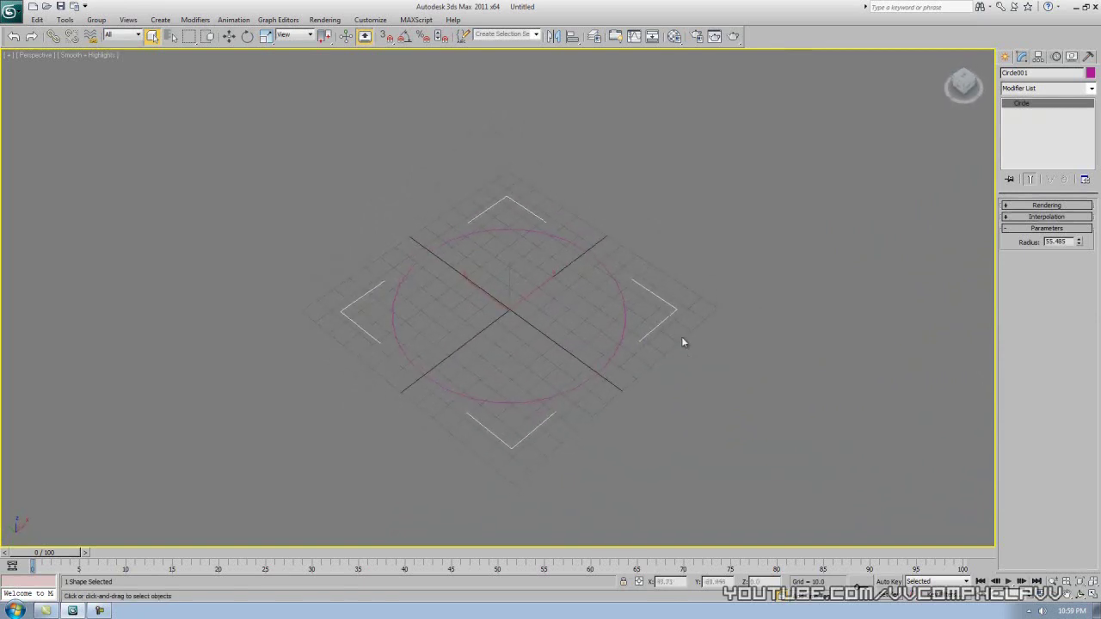
click(1006, 56)
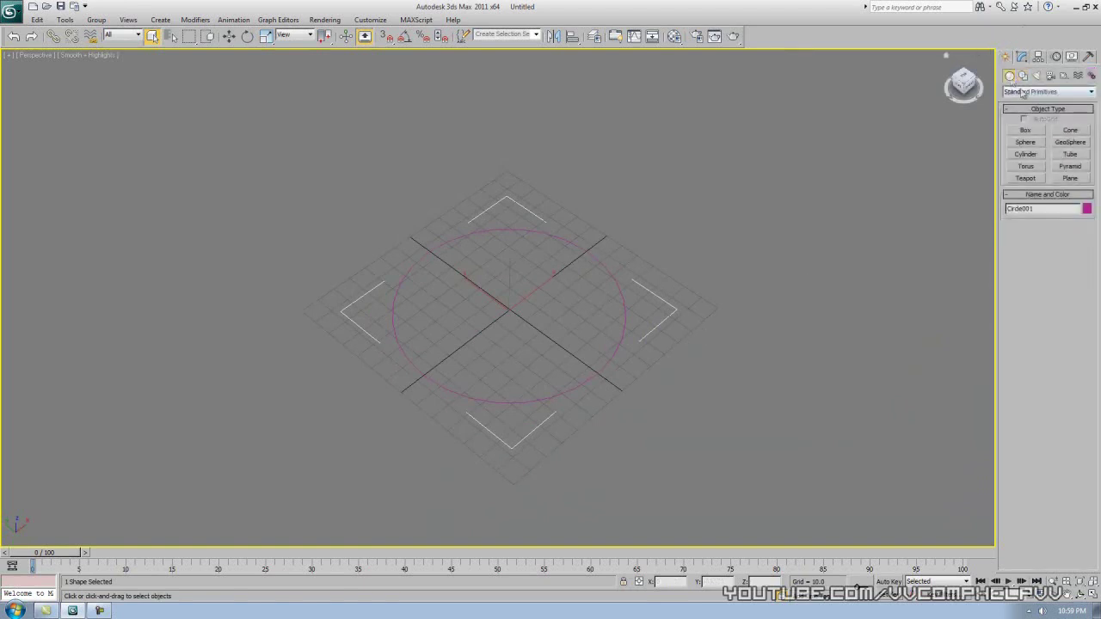
- Create Sphere001 at the grid centre and hide its selection brackets
click(1025, 142)
drag(514, 314, 537, 244)
right_click(658, 412)
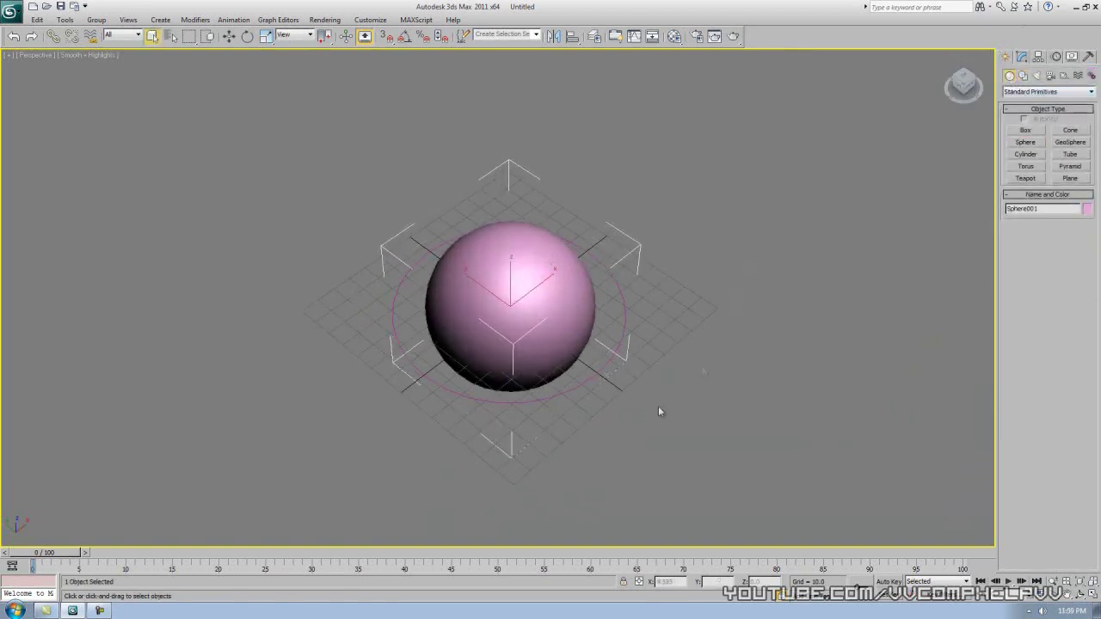
alt+middle_drag(675, 376, 680, 353)
key(j)
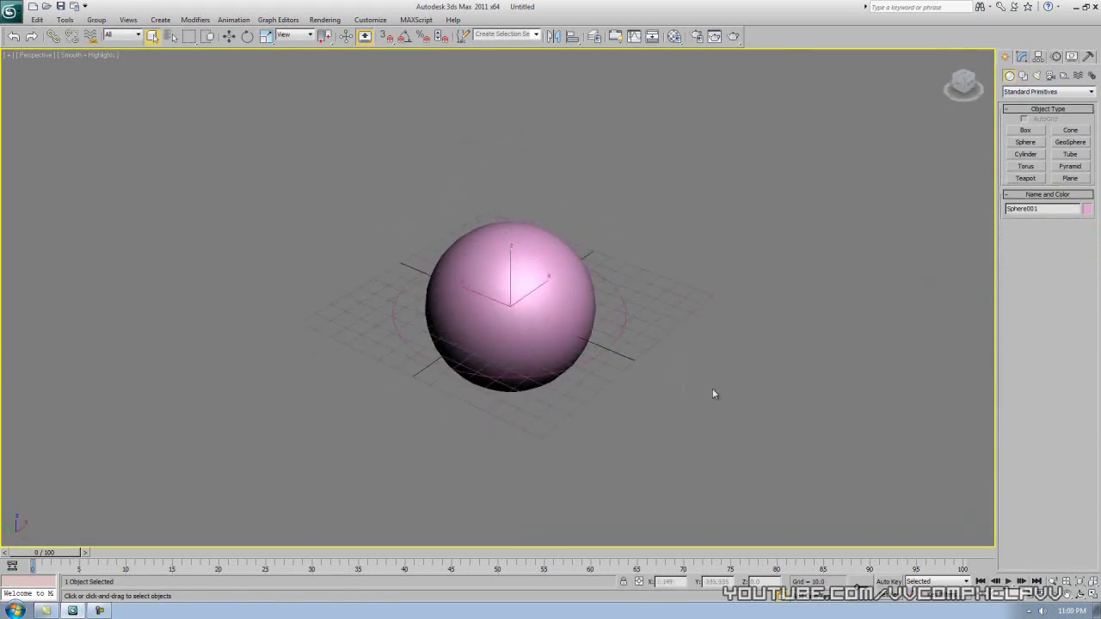
alt+middle_drag(740, 379, 697, 336)
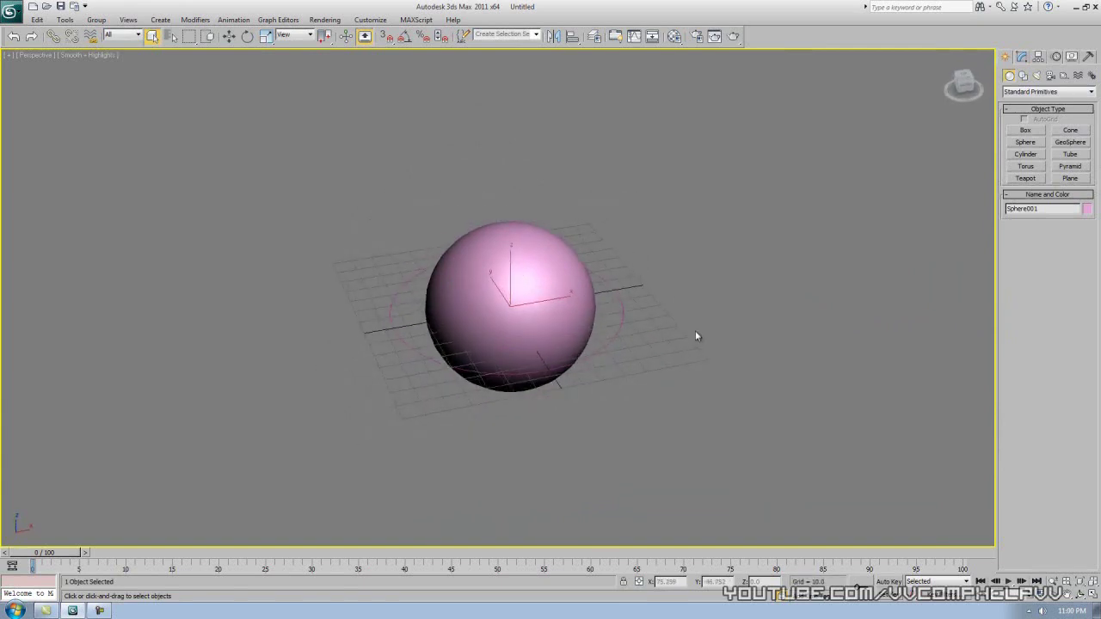